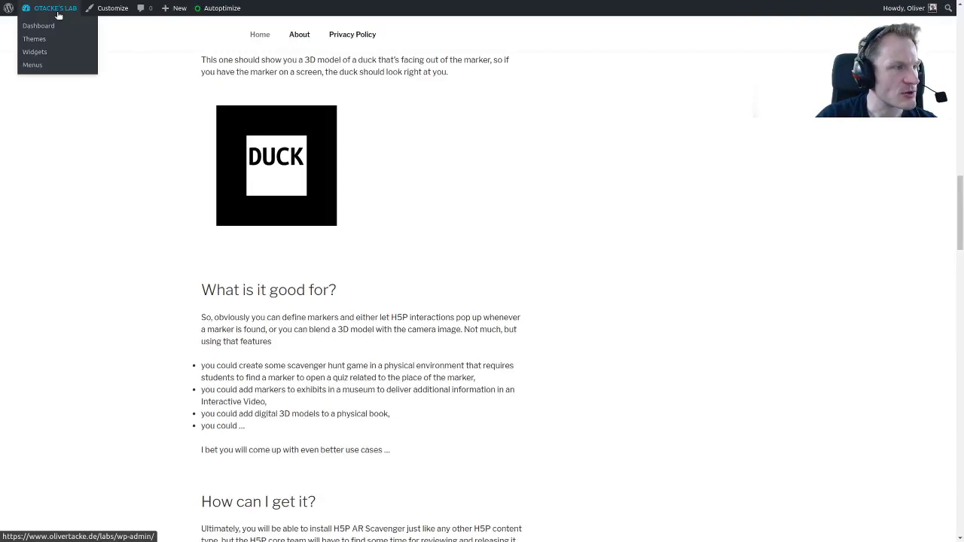
# Step: Open the lab site's admin Dashboard from the public blog post
pyautogui.click(55, 26)
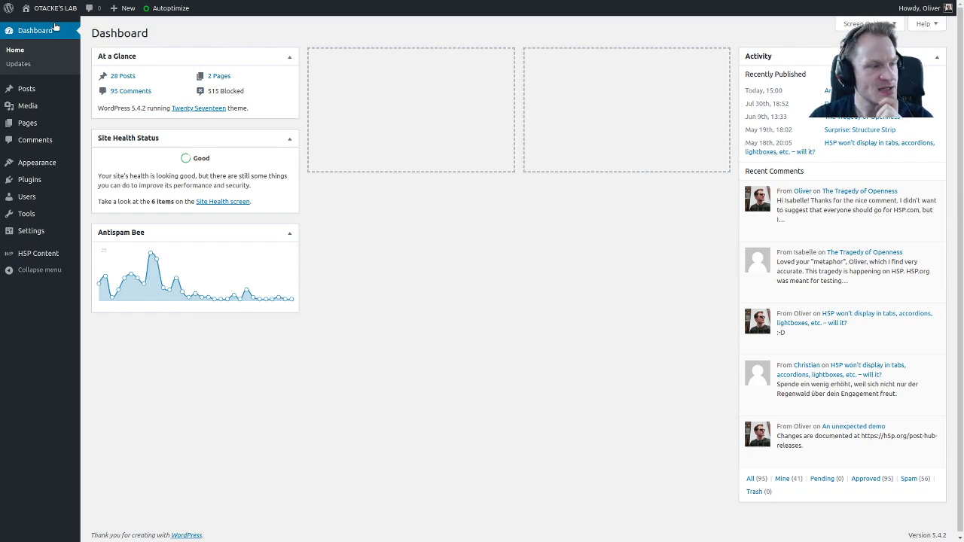
pyautogui.moveTo(57, 262)
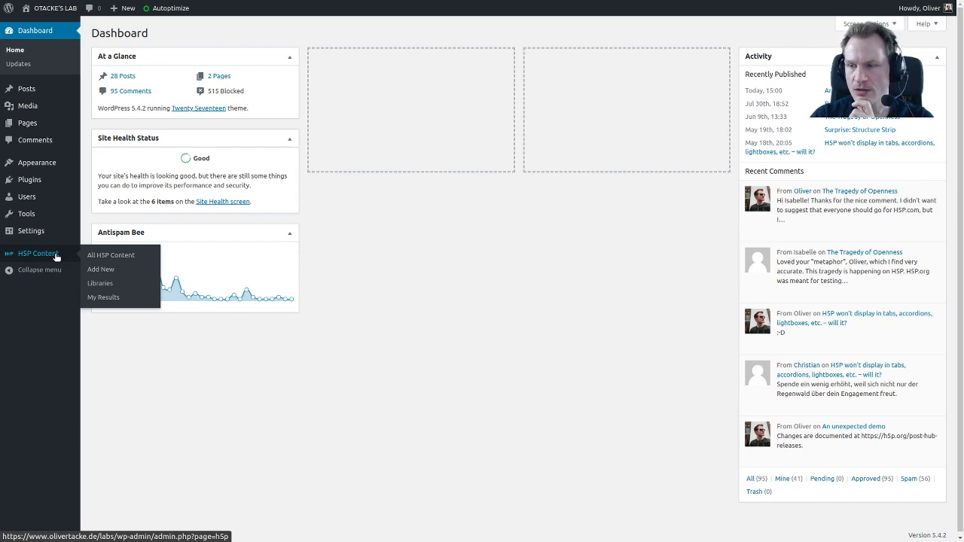
# Step: Create a new H5P content item of type ARScavenger
pyautogui.click(101, 271)
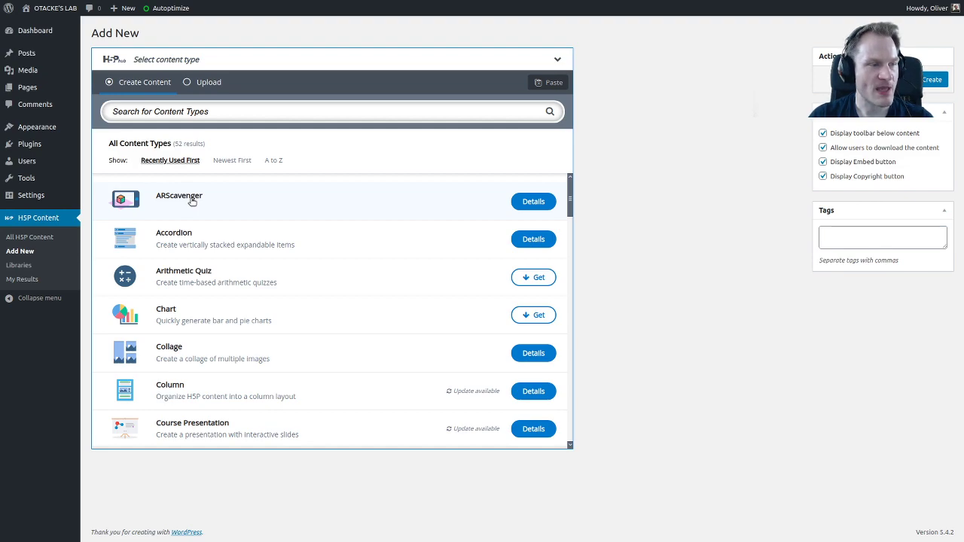
pyautogui.click(192, 201)
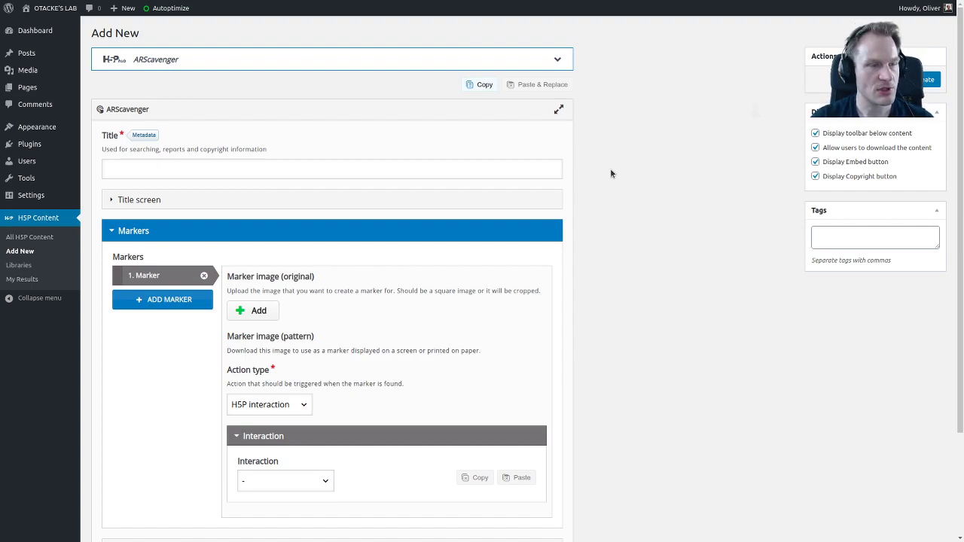
# Step: Title the new ARScavenger content 'TEST'
pyautogui.click(526, 175)
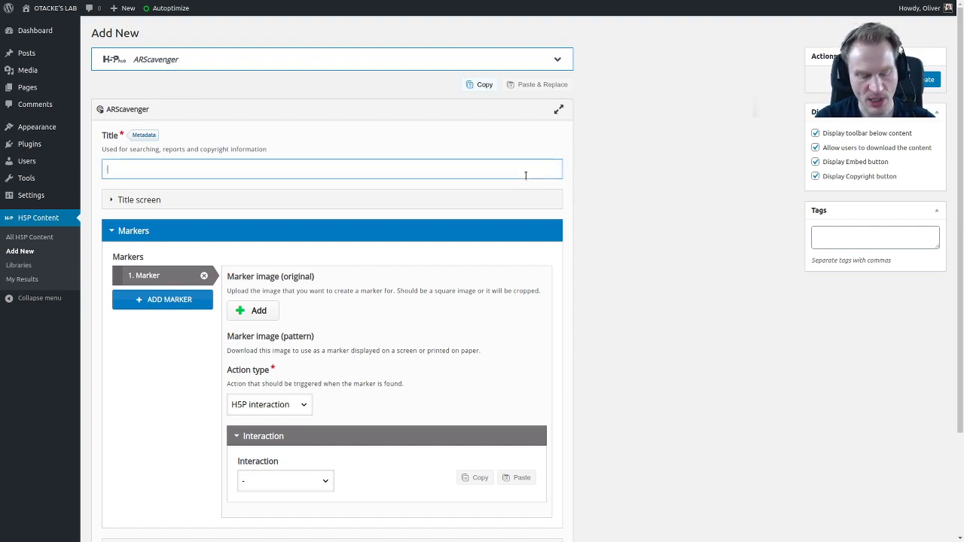
pyautogui.write('TEST')
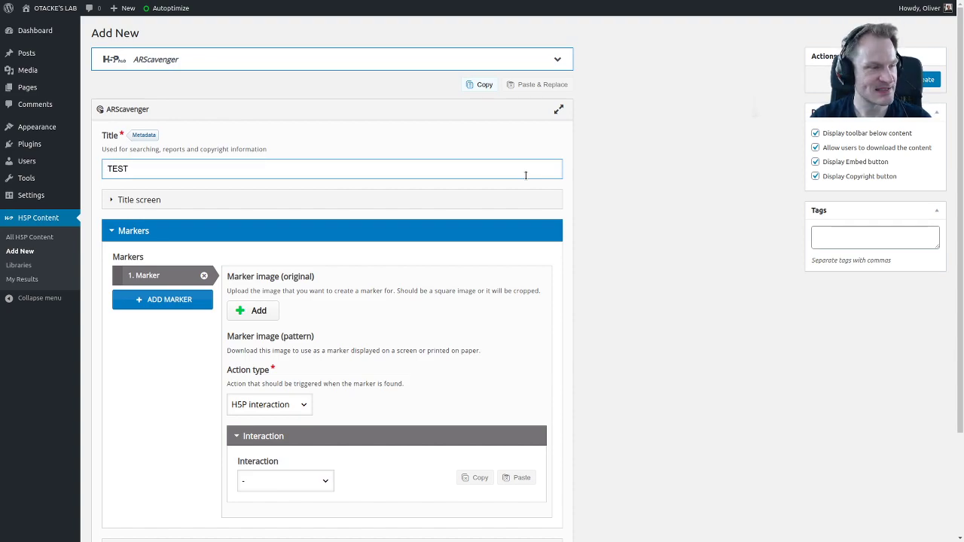
pyautogui.click(114, 200)
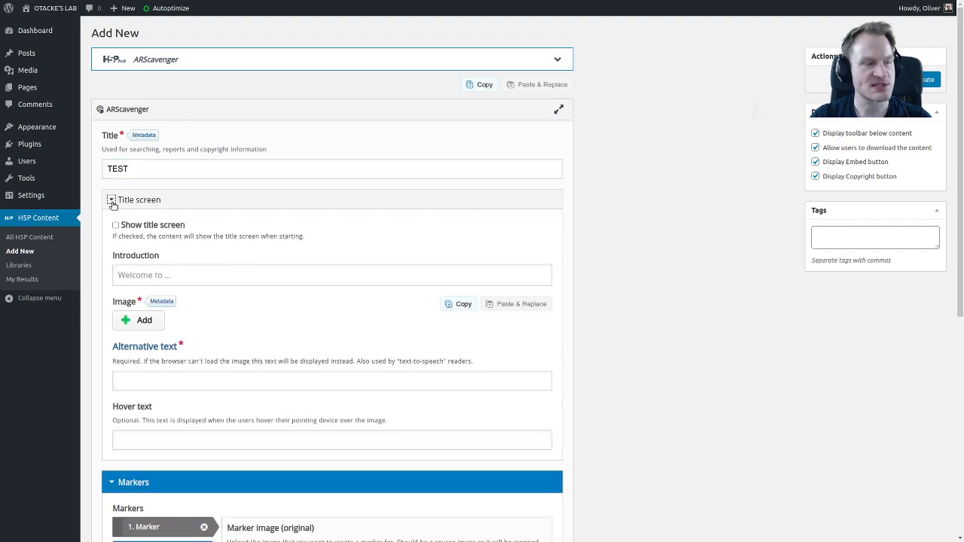
pyautogui.click(112, 201)
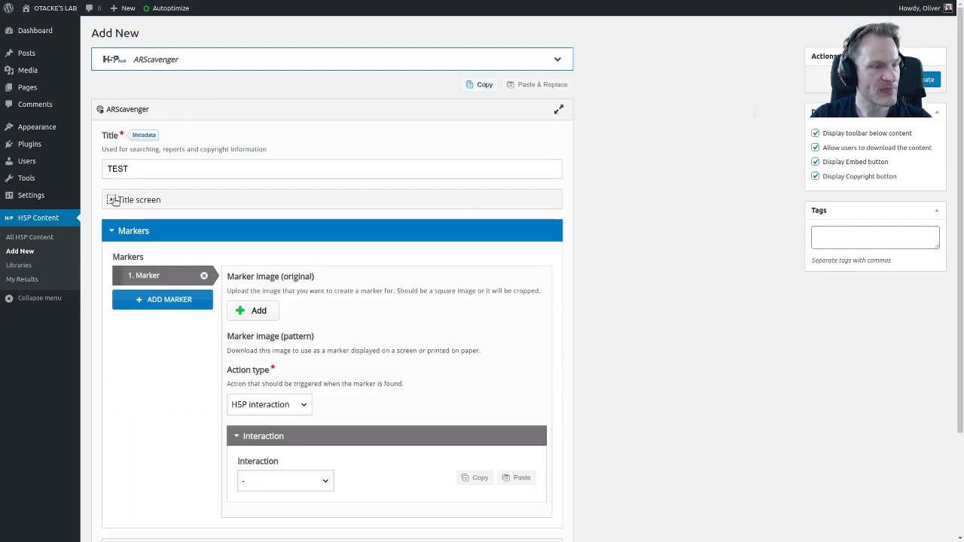
pyautogui.scroll(-3, 147, 256)
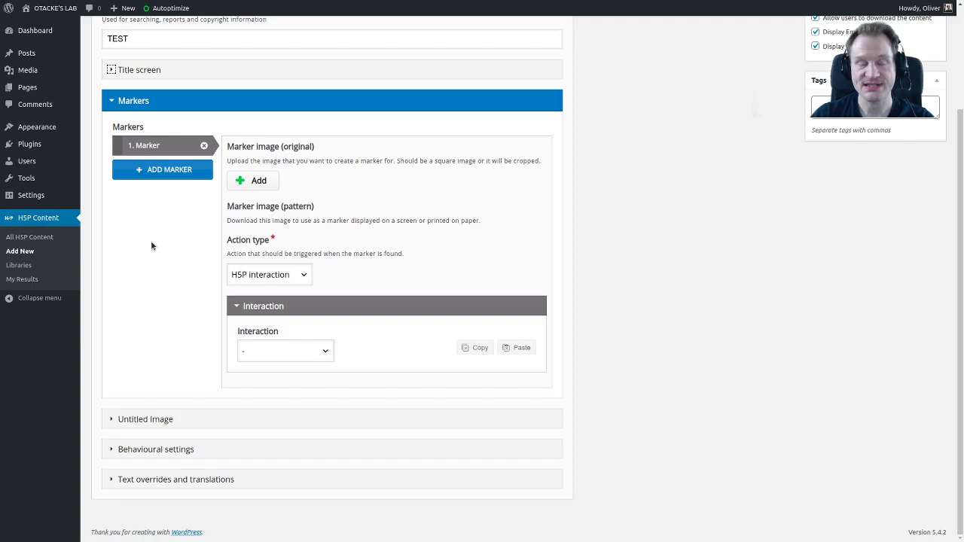
# Step: Upload hiro.png from the Desktop as the first marker's original image
pyautogui.click(254, 181)
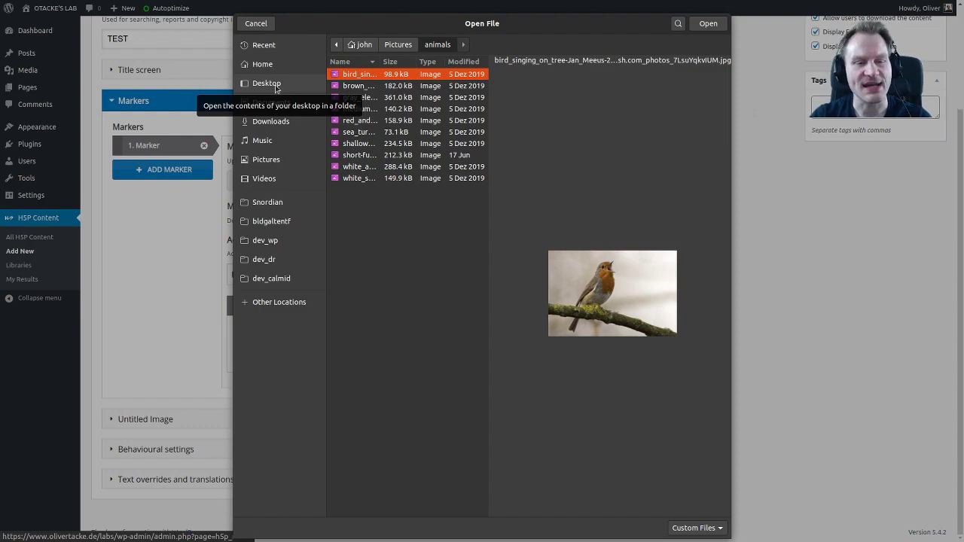
pyautogui.click(276, 87)
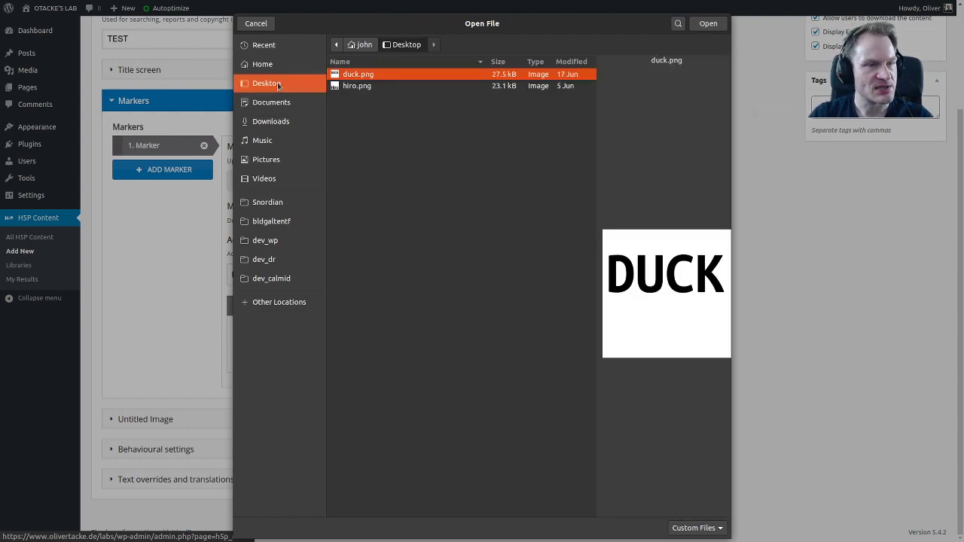
pyautogui.click(363, 90)
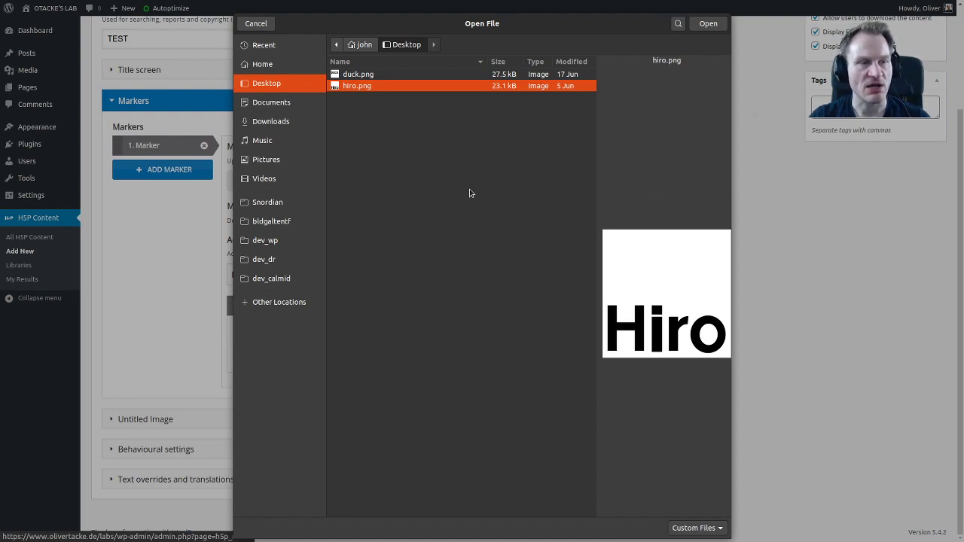
pyautogui.click(704, 26)
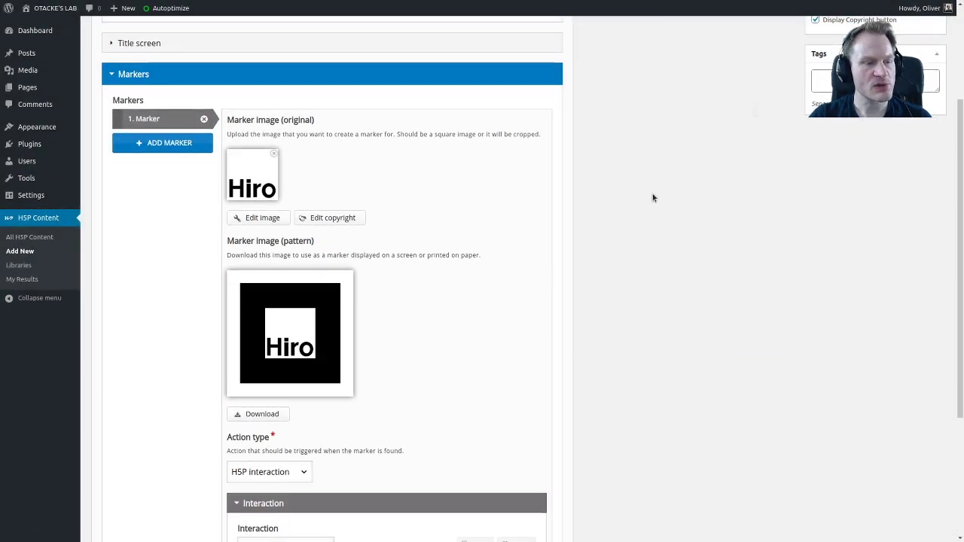
# Step: Scroll past the generated Hiro marker pattern down to the Interaction field
pyautogui.scroll(-1, 652, 195)
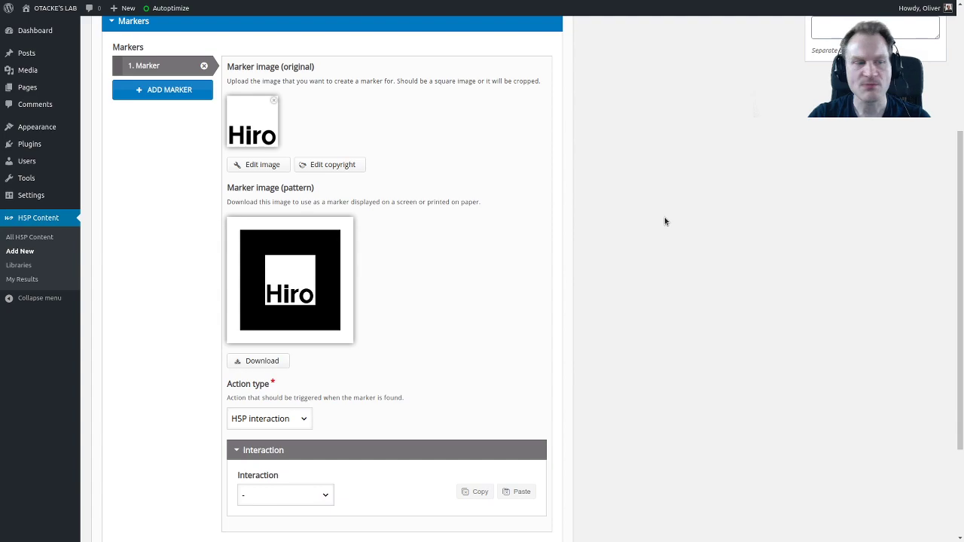
pyautogui.scroll(-1, 452, 286)
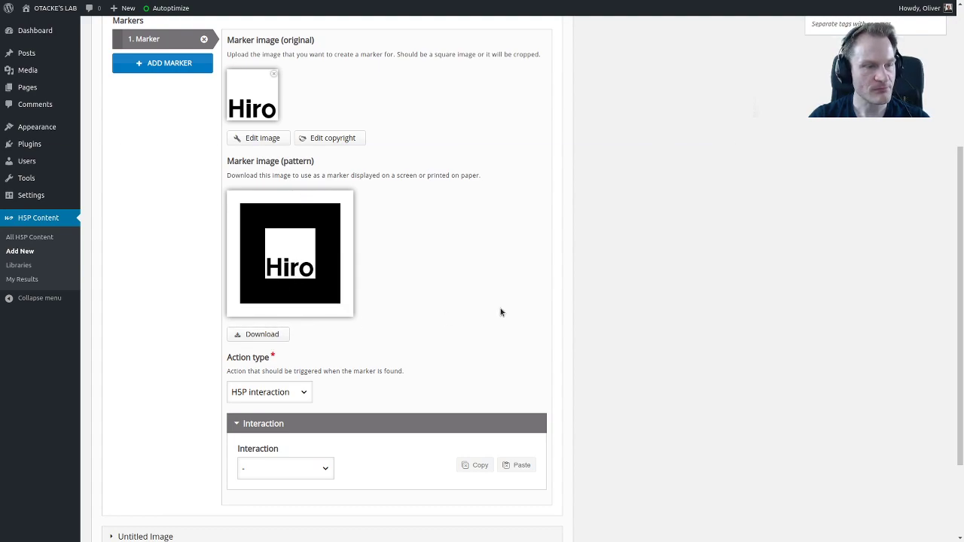
pyautogui.scroll(-2, 501, 312)
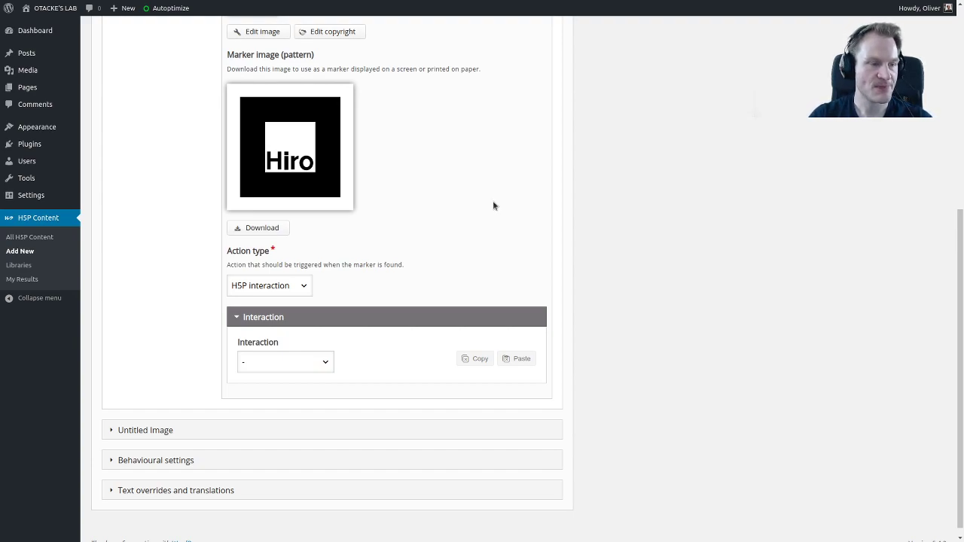
pyautogui.scroll(-1, 494, 205)
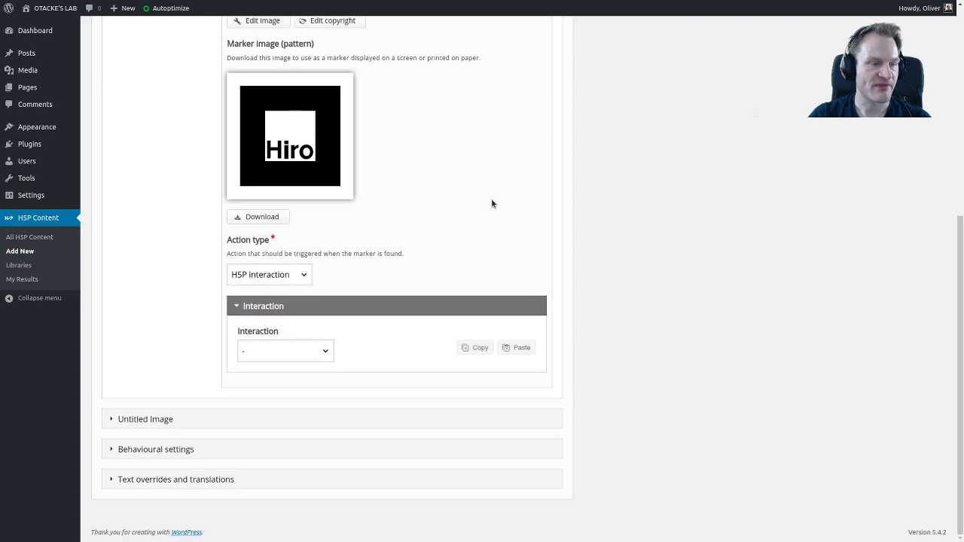
# Step: Set the first marker's interaction type to Image
pyautogui.click(329, 351)
pyautogui.scroll(-3, 302, 331)
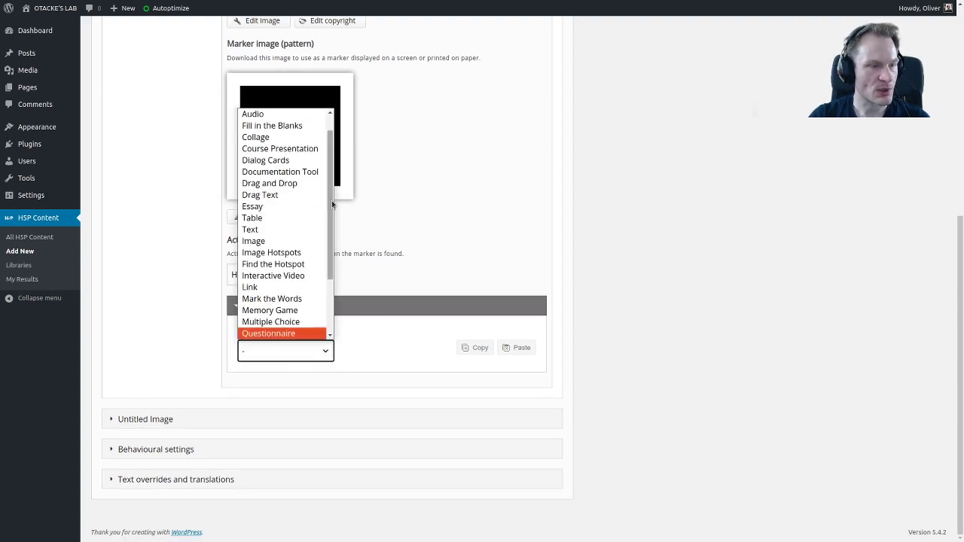
pyautogui.scroll(-3, 332, 204)
pyautogui.scroll(4, 319, 188)
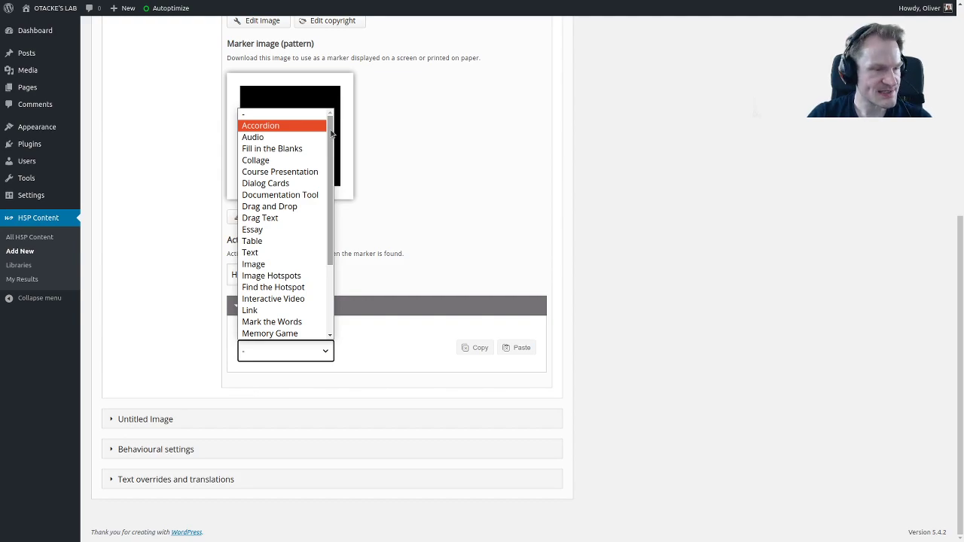
pyautogui.click(256, 264)
pyautogui.scroll(-3, 405, 213)
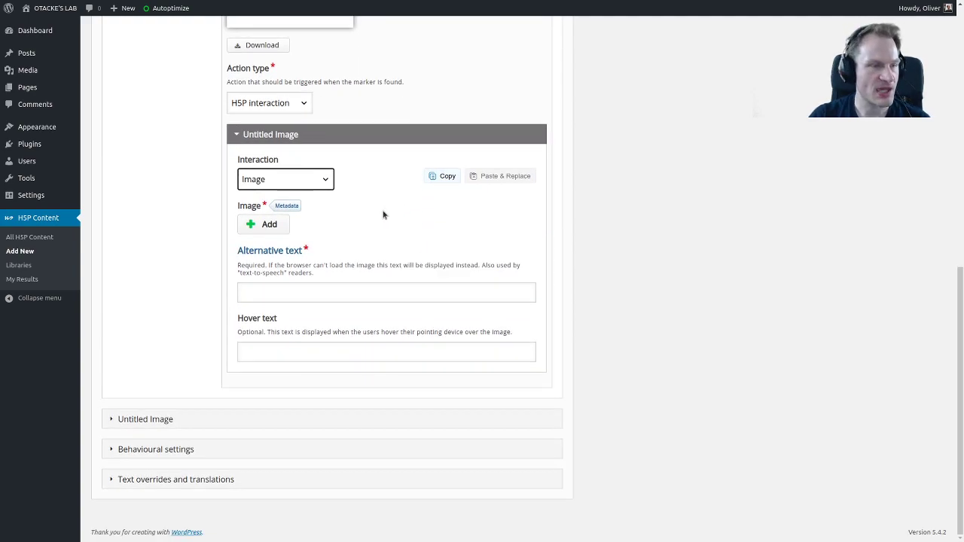
# Step: Use hiro.png as the interaction image with alternative text 'Hiro Marker'
pyautogui.click(269, 229)
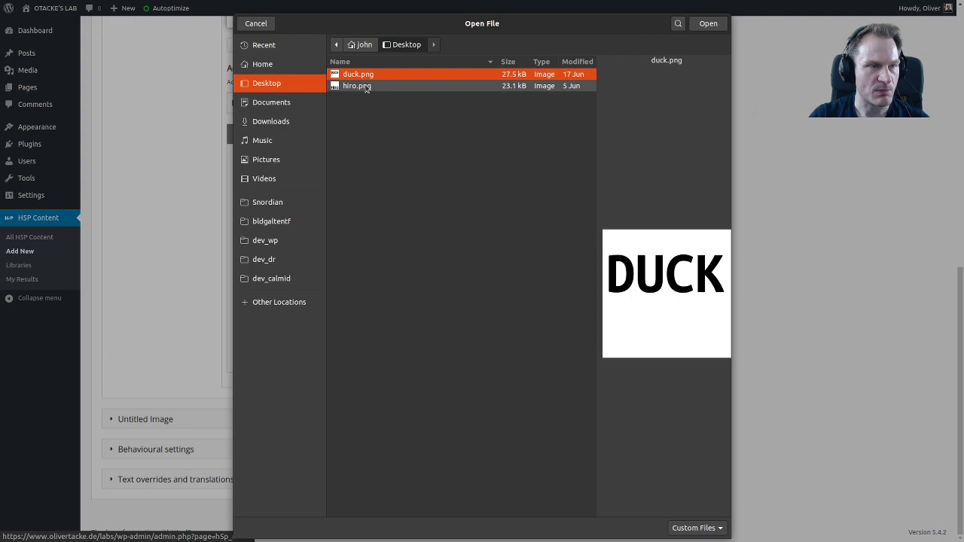
pyautogui.doubleClick(366, 85)
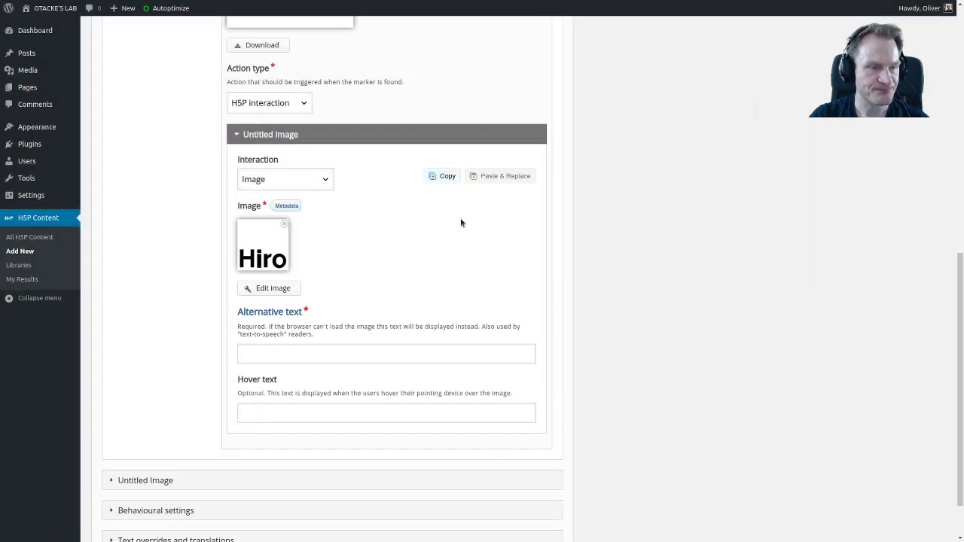
pyautogui.scroll(-1, 458, 219)
pyautogui.click(433, 292)
pyautogui.write('Hiro Marker')
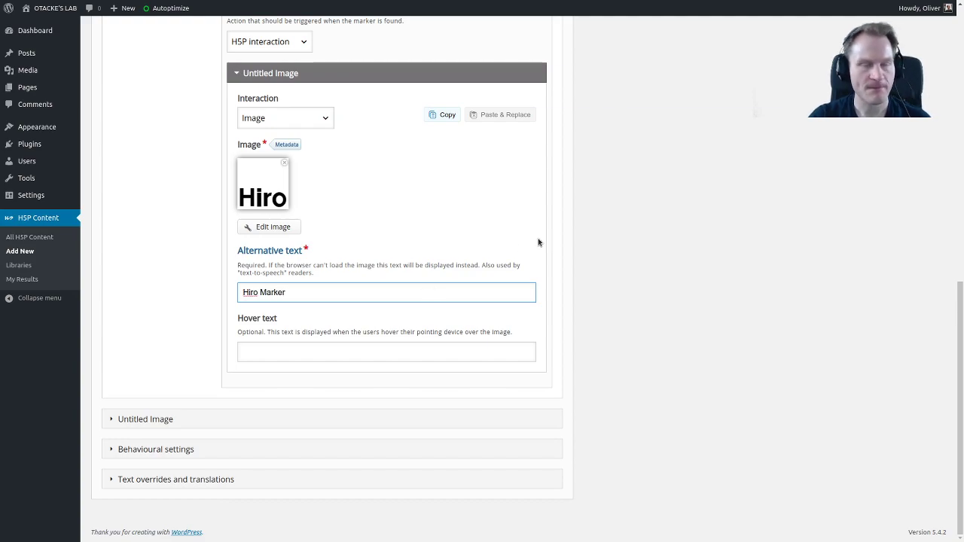
# Step: Add a second, empty marker below the first in the Markers list
pyautogui.scroll(3, 571, 219)
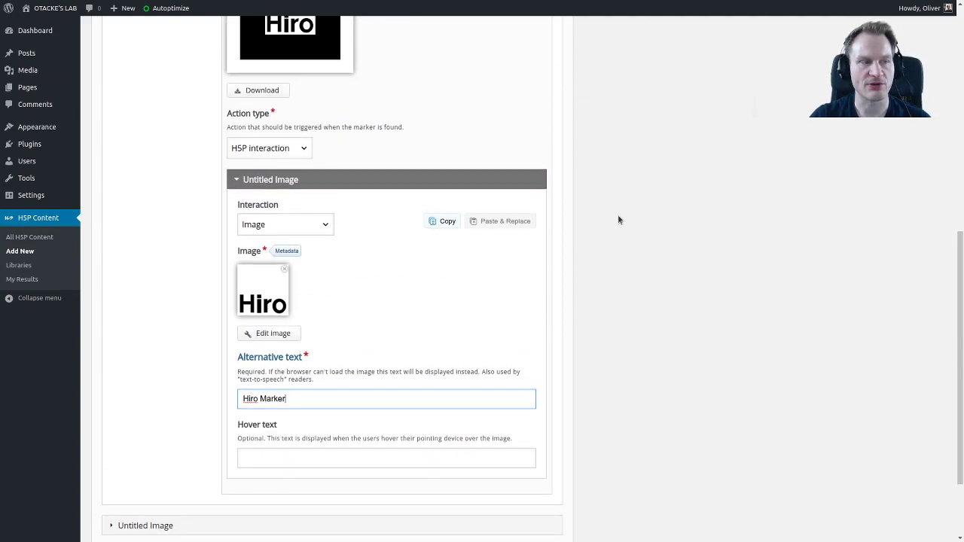
pyautogui.scroll(2, 619, 219)
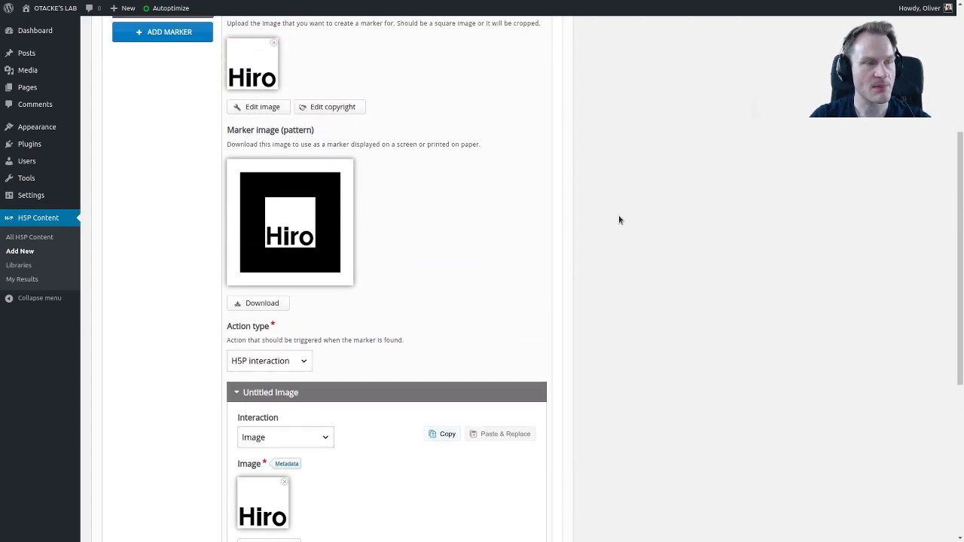
pyautogui.scroll(1, 619, 219)
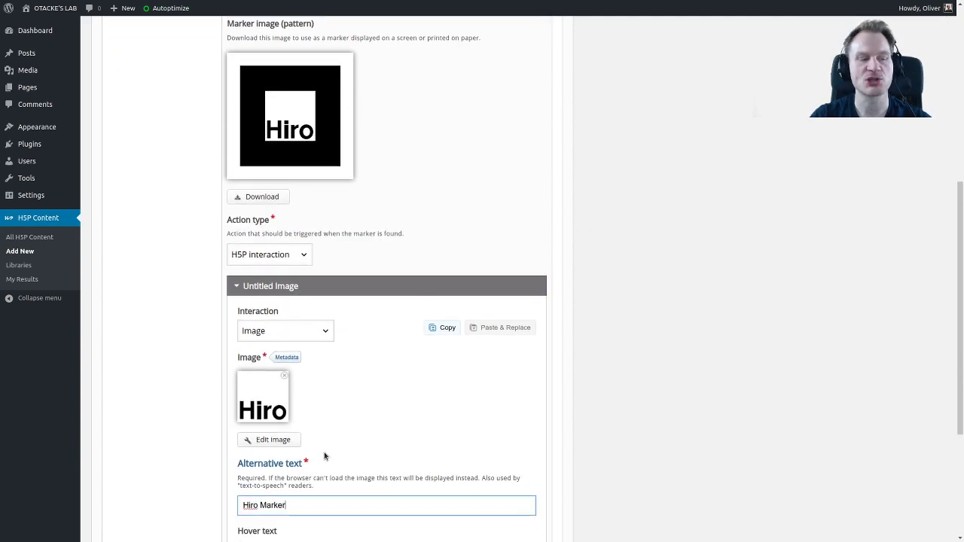
pyautogui.scroll(-1, 601, 224)
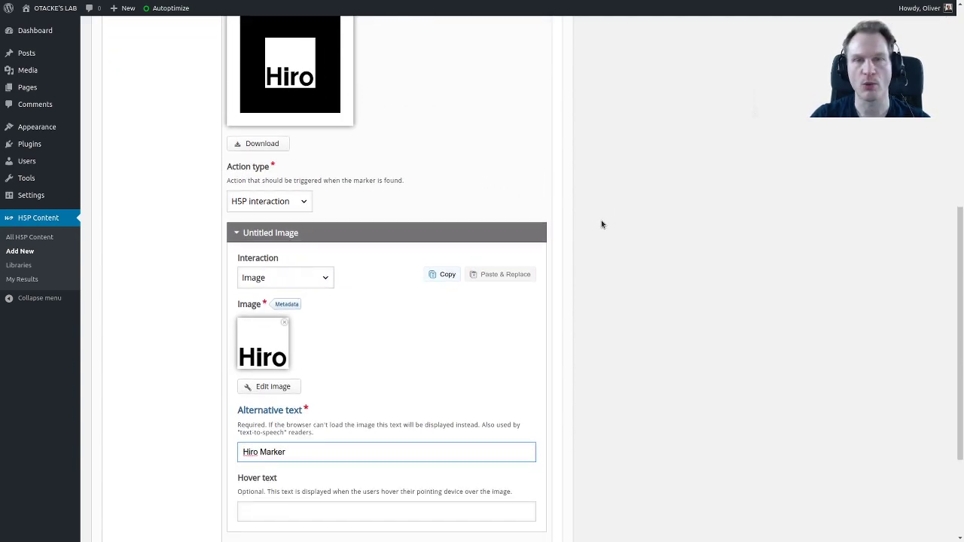
pyautogui.scroll(-1, 606, 223)
pyautogui.scroll(5, 605, 219)
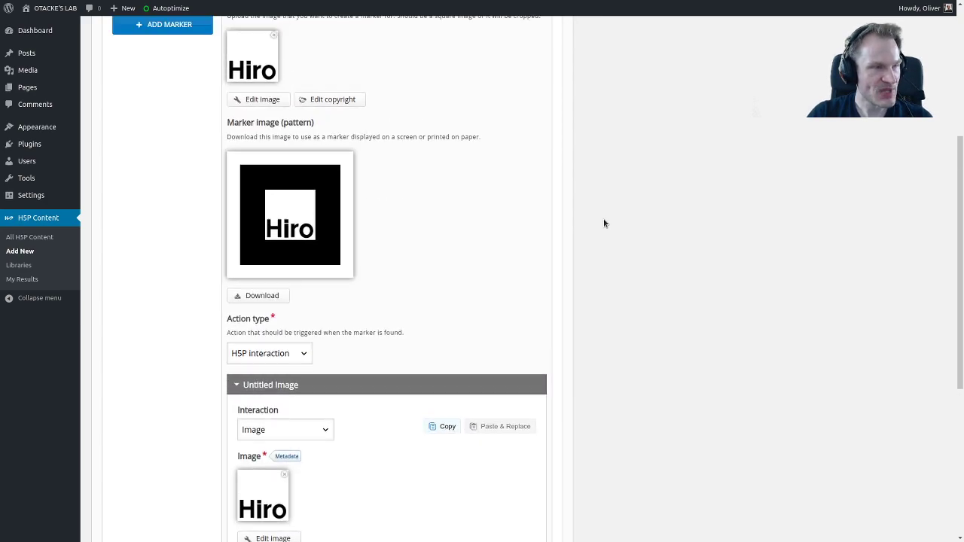
pyautogui.click(167, 113)
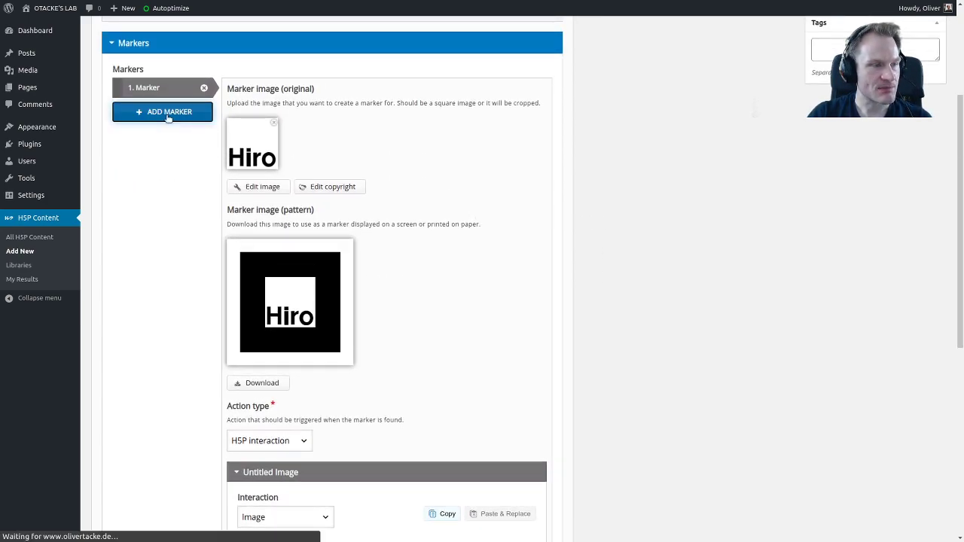
pyautogui.scroll(-3, 363, 205)
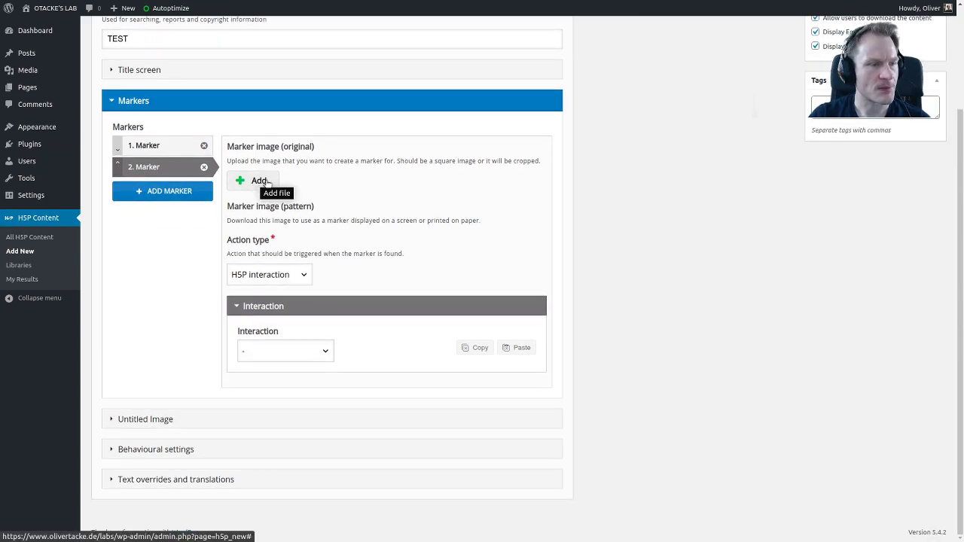
# Step: Upload duck.png as the second marker's original image, generating its Duck pattern
pyautogui.click(266, 183)
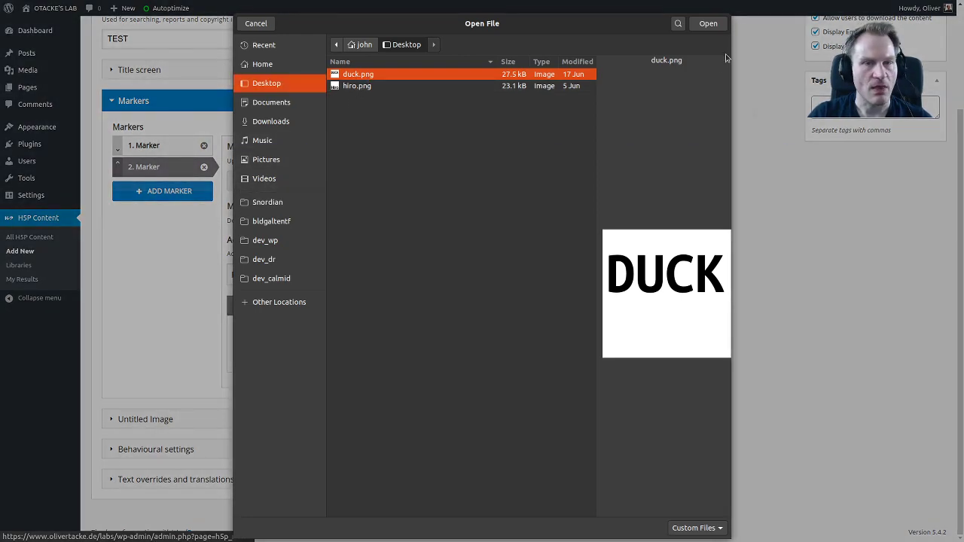
pyautogui.click(713, 29)
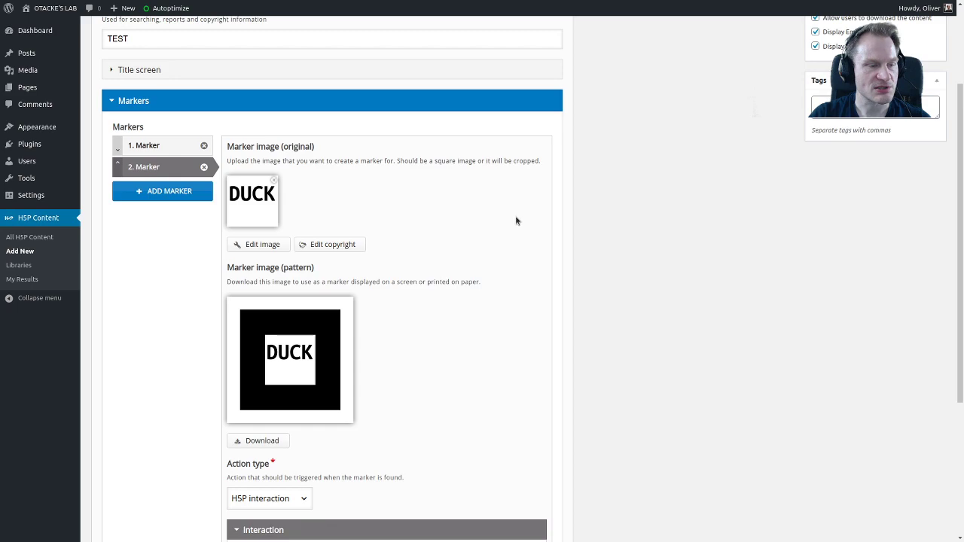
pyautogui.scroll(-1, 452, 217)
pyautogui.scroll(-3, 478, 304)
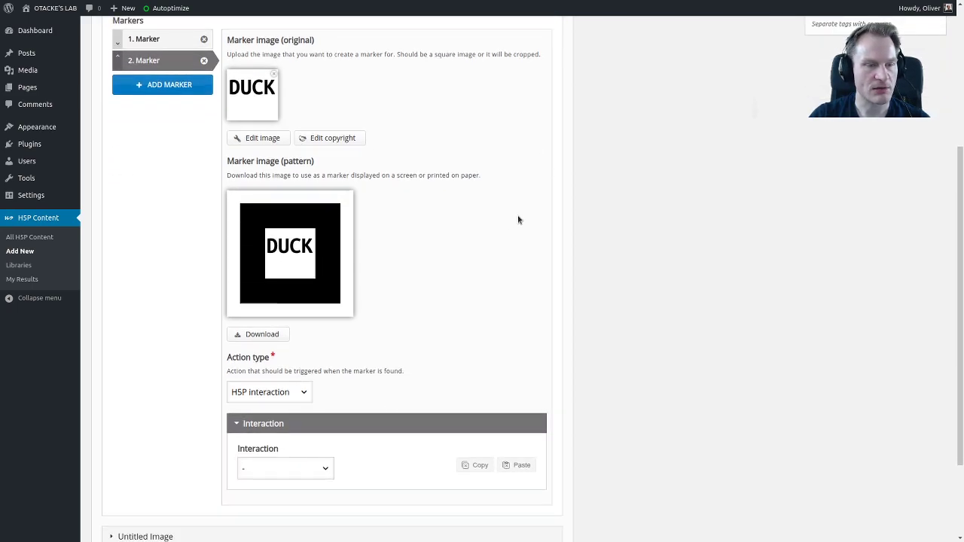
pyautogui.scroll(-1, 493, 197)
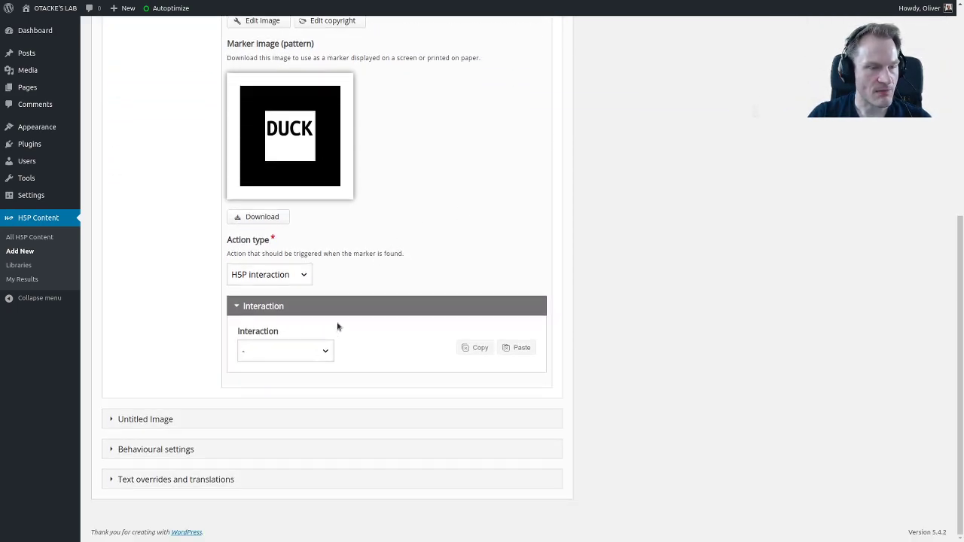
pyautogui.click(303, 276)
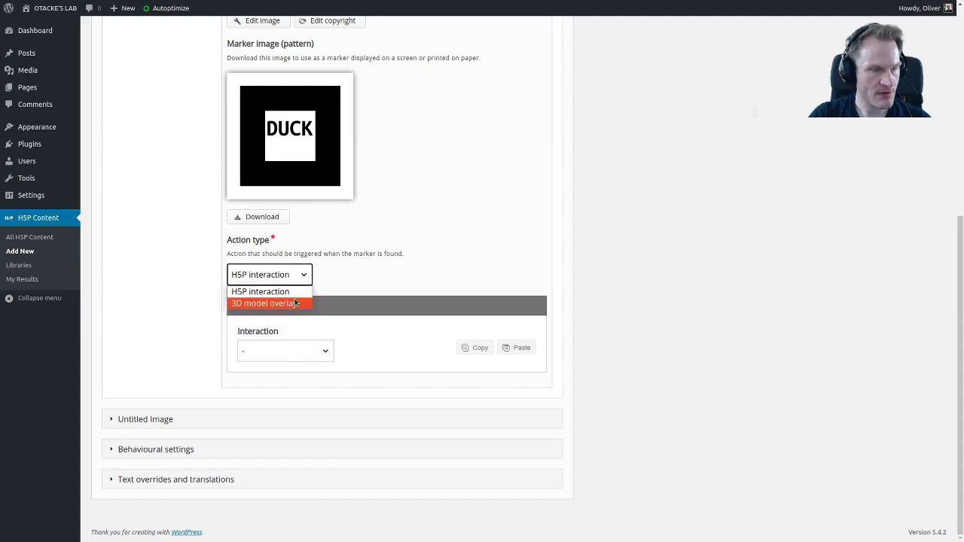
# Step: Switch the second marker's action type to 3D model overlay
pyautogui.click(296, 303)
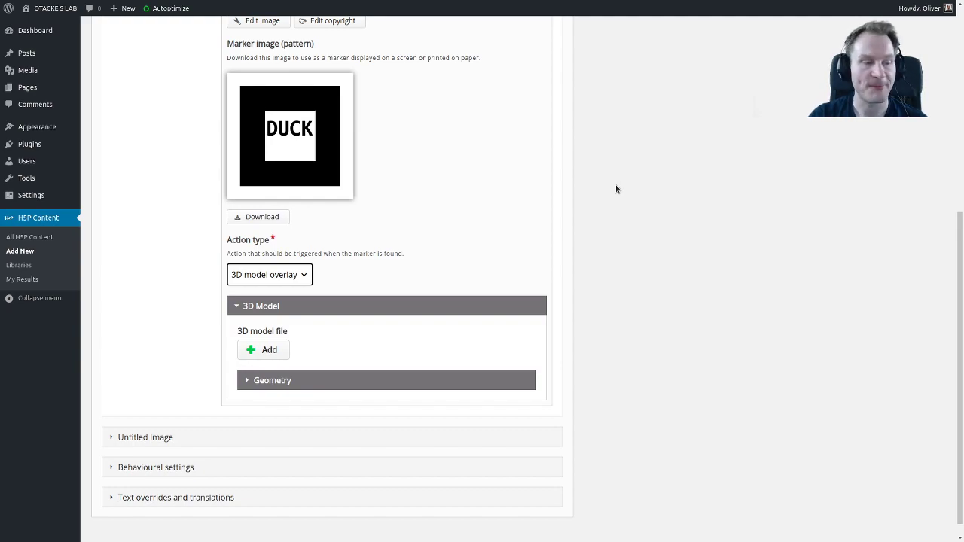
pyautogui.scroll(-1, 668, 181)
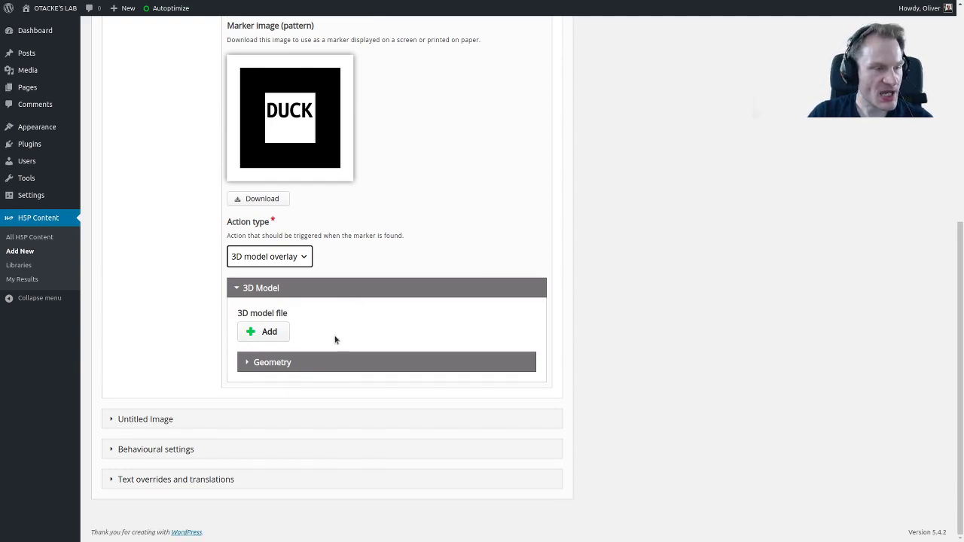
# Step: Load duck.gltf as the DUCK marker's 3D model file
pyautogui.click(275, 332)
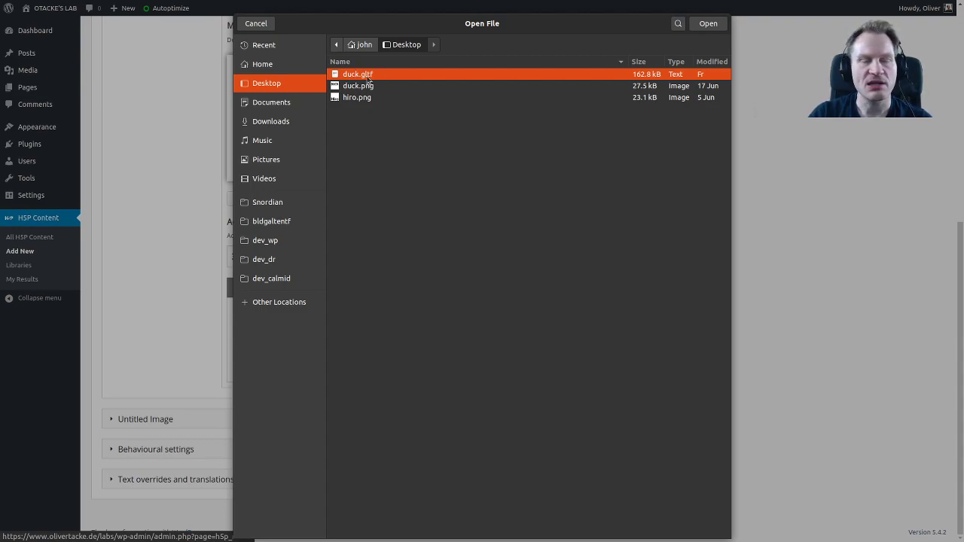
pyautogui.doubleClick(368, 78)
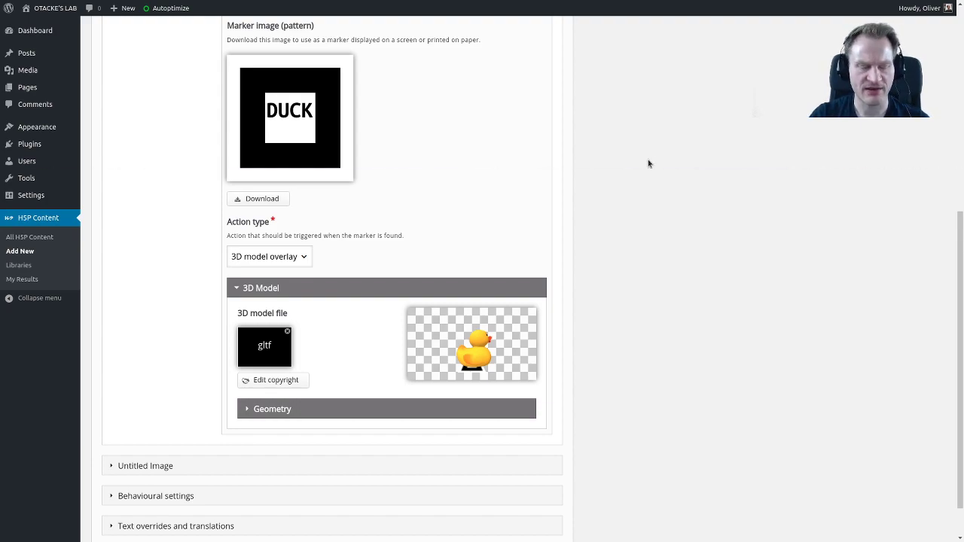
pyautogui.scroll(-2, 659, 216)
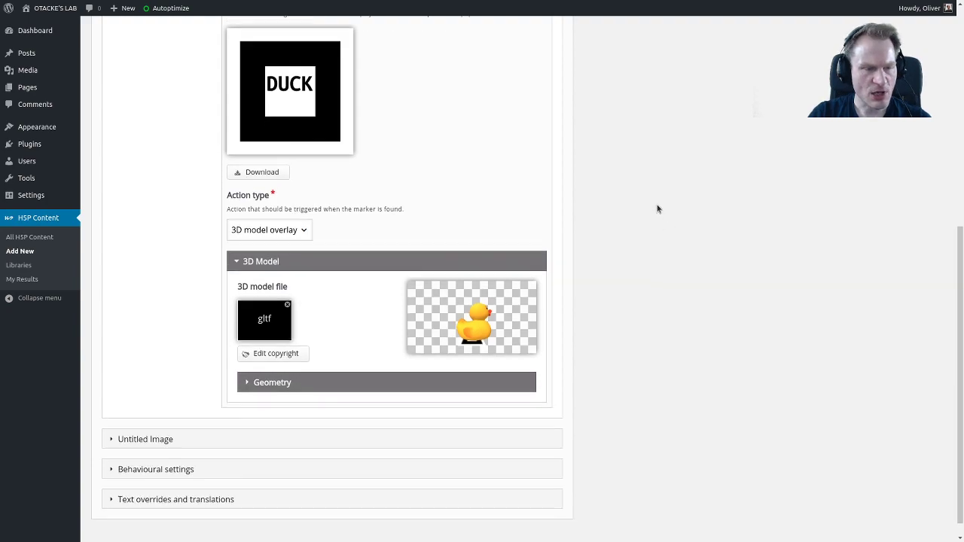
pyautogui.moveTo(519, 305)
pyautogui.mouseDown()
pyautogui.moveTo(501, 304)
pyautogui.moveTo(511, 291)
pyautogui.mouseUp()
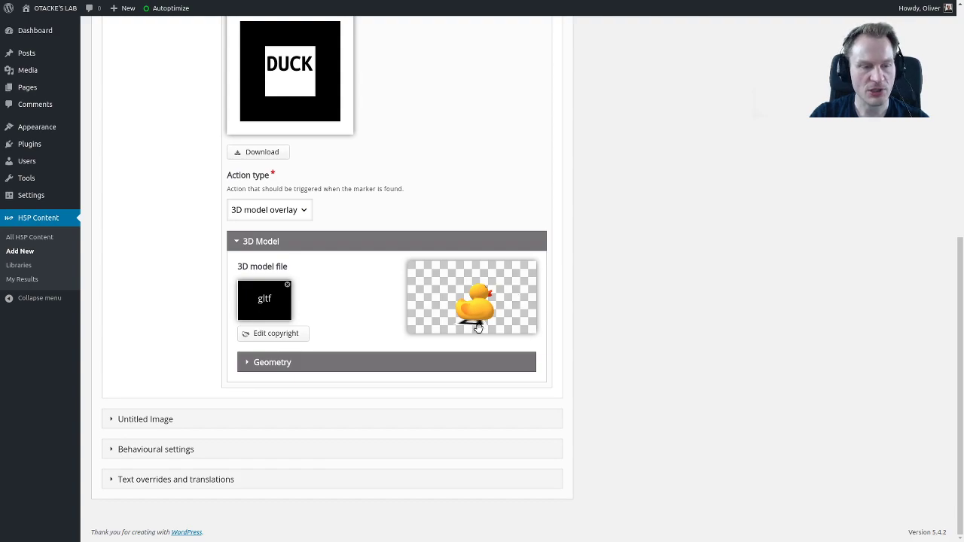
pyautogui.moveTo(510, 303); pyautogui.dragTo(489, 304)
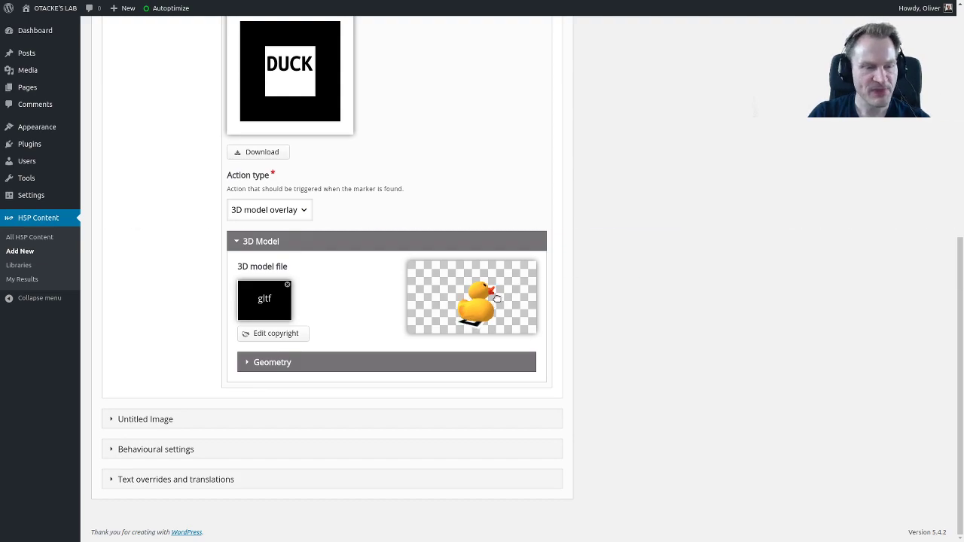
pyautogui.moveTo(490, 303)
pyautogui.mouseDown()
pyautogui.moveTo(508, 300)
pyautogui.moveTo(443, 310)
pyautogui.moveTo(495, 320)
pyautogui.moveTo(502, 295)
pyautogui.mouseUp()
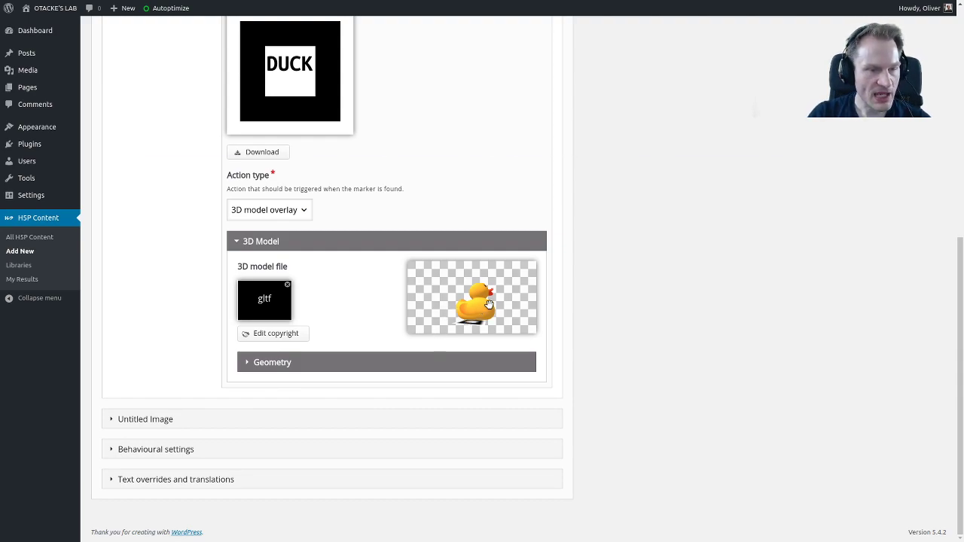
# Step: Expand the duck model's Geometry settings and set its scale percentage to 50
pyautogui.click(247, 362)
pyautogui.scroll(-1, 246, 363)
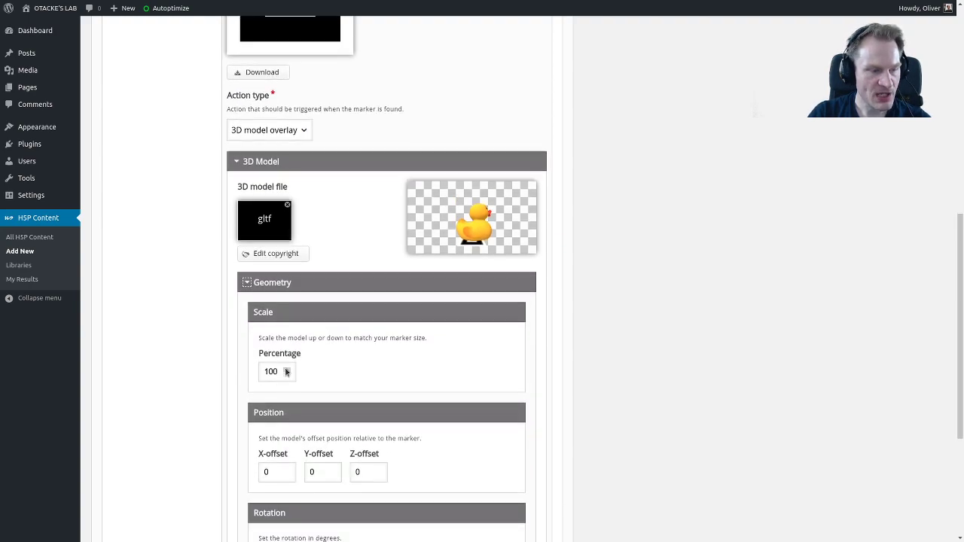
pyautogui.moveTo(277, 372); pyautogui.dragTo(249, 374)
pyautogui.write('50')
pyautogui.press('Tab')
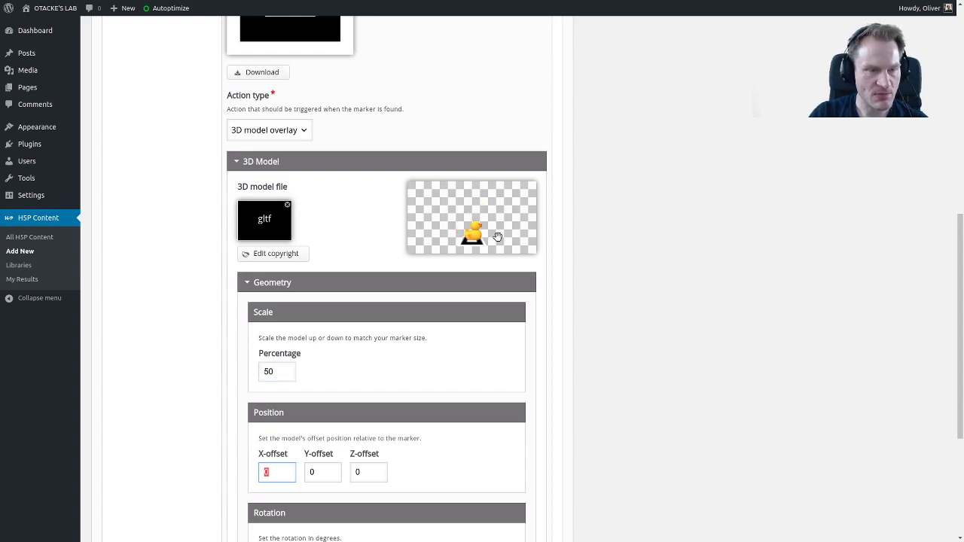
pyautogui.moveTo(503, 226); pyautogui.dragTo(488, 230)
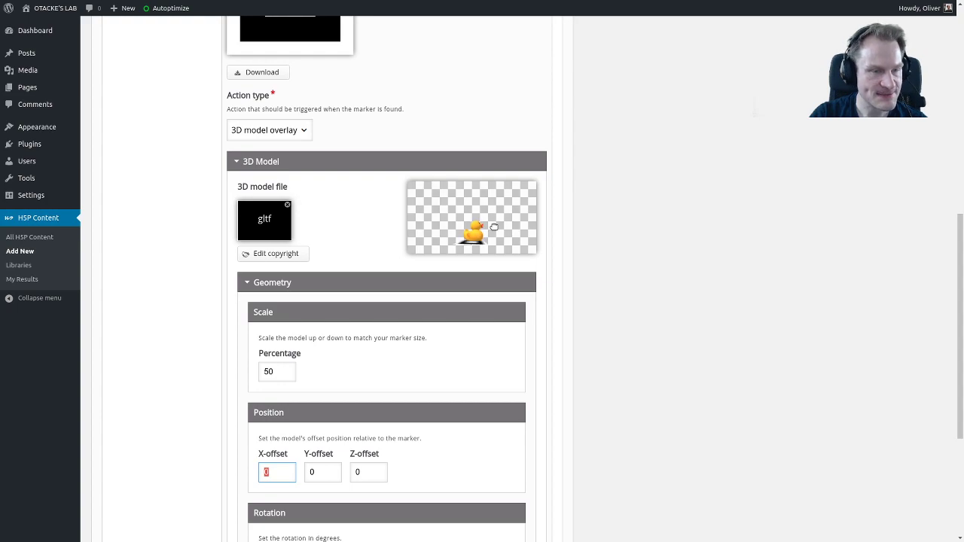
pyautogui.scroll(-2, 343, 354)
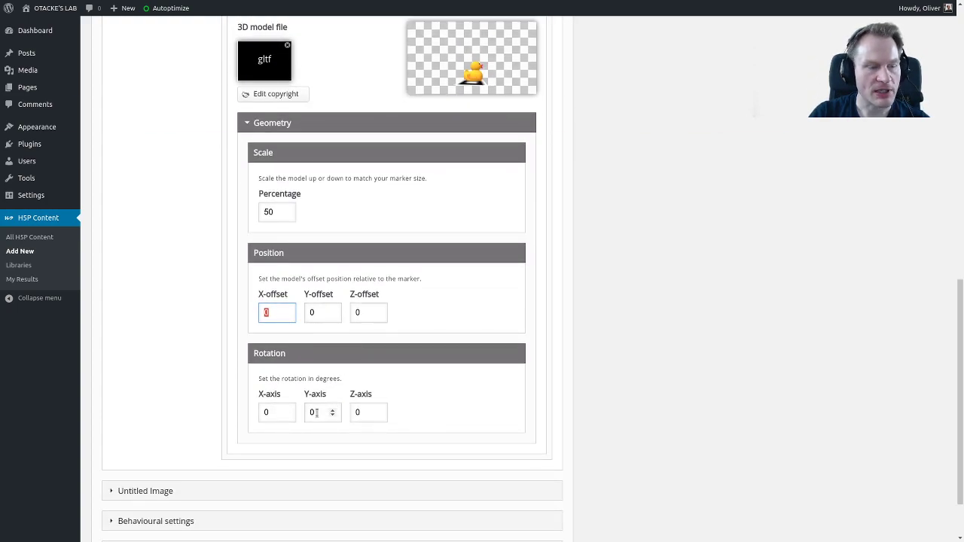
# Step: Rotate the duck 90 degrees on the Y-axis and -90 degrees on the Z-axis
pyautogui.doubleClick(316, 412)
pyautogui.write('90')
pyautogui.press('Tab')
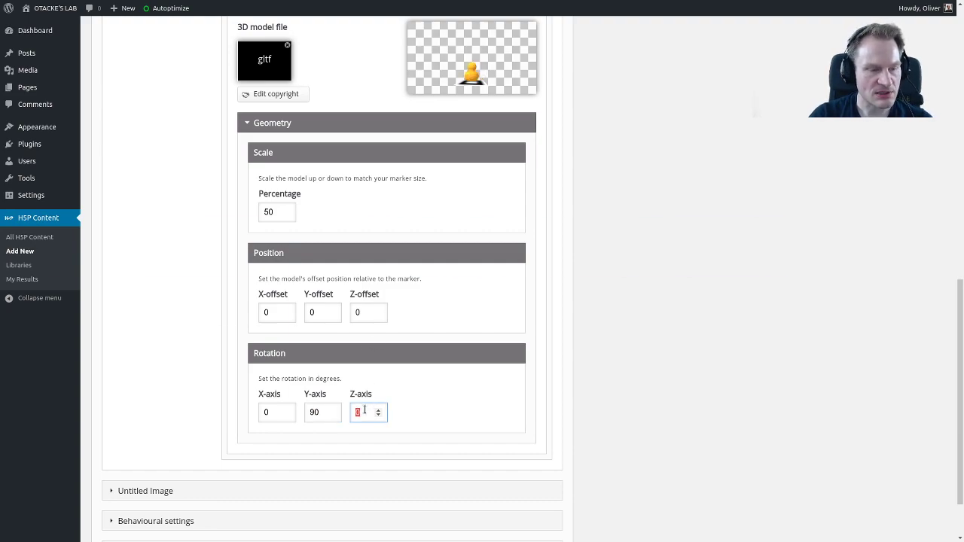
pyautogui.write('-90')
pyautogui.press('Tab')
pyautogui.moveTo(506, 67); pyautogui.dragTo(476, 87)
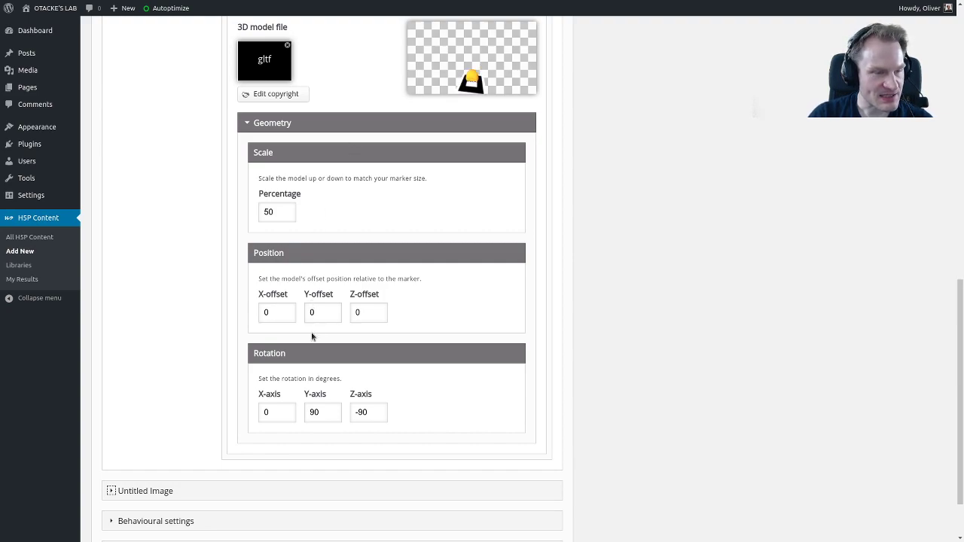
# Step: Try a positive 90 Z-axis rotation, then restore it to -90 and compare in the preview
pyautogui.click(361, 413)
pyautogui.press('BackSpace')
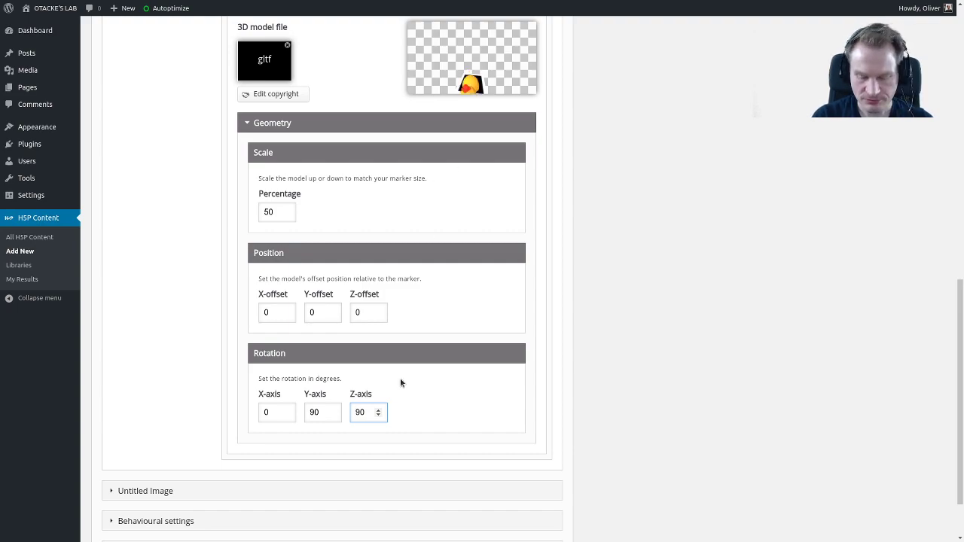
pyautogui.write('-')
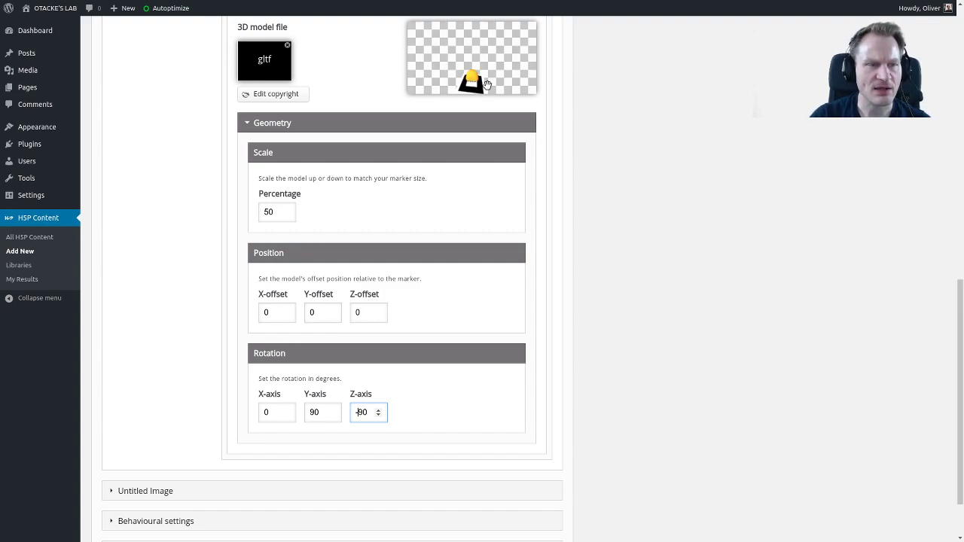
pyautogui.moveTo(482, 84)
pyautogui.mouseDown()
pyautogui.moveTo(458, 95)
pyautogui.moveTo(465, 73)
pyautogui.moveTo(452, 75)
pyautogui.moveTo(476, 75)
pyautogui.moveTo(464, 86)
pyautogui.mouseUp()
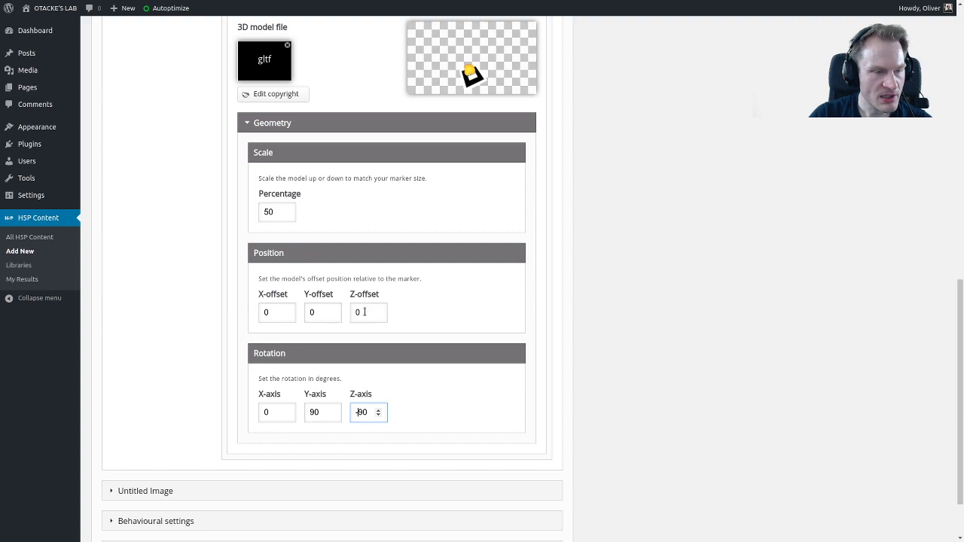
# Step: Leave the Z-offset at 0 after testing it, and set the Y-offset to 1
pyautogui.moveTo(364, 312); pyautogui.dragTo(355, 313)
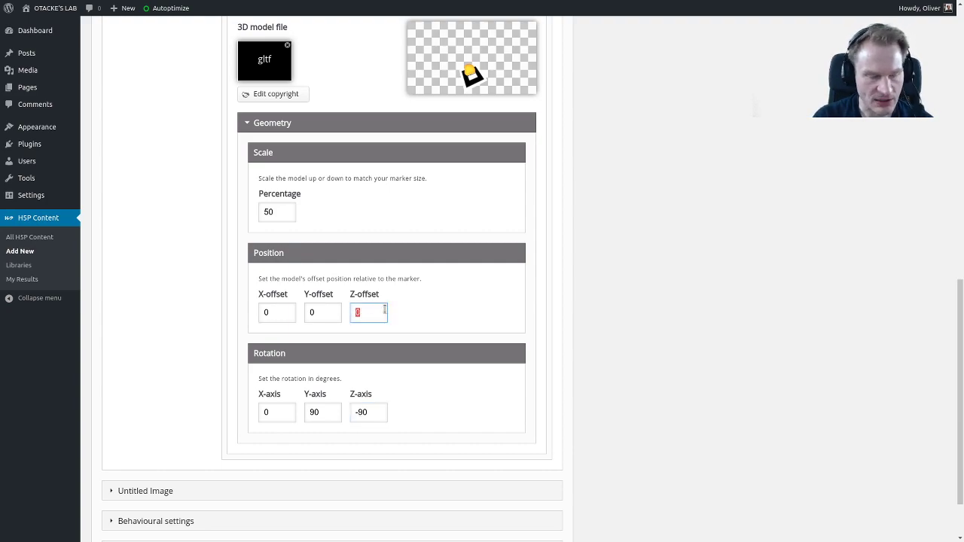
pyautogui.click(385, 307)
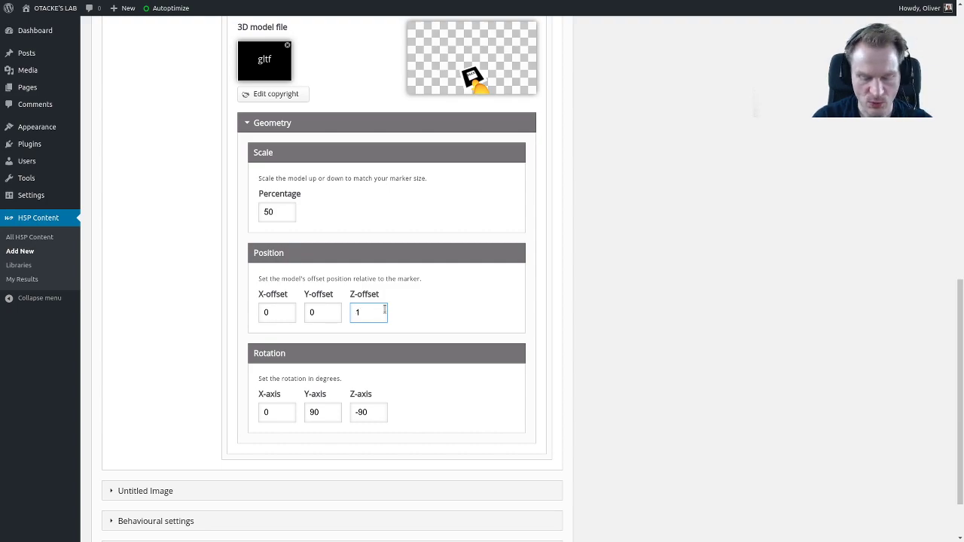
pyautogui.click(385, 314)
pyautogui.click(319, 314)
pyautogui.write('1')
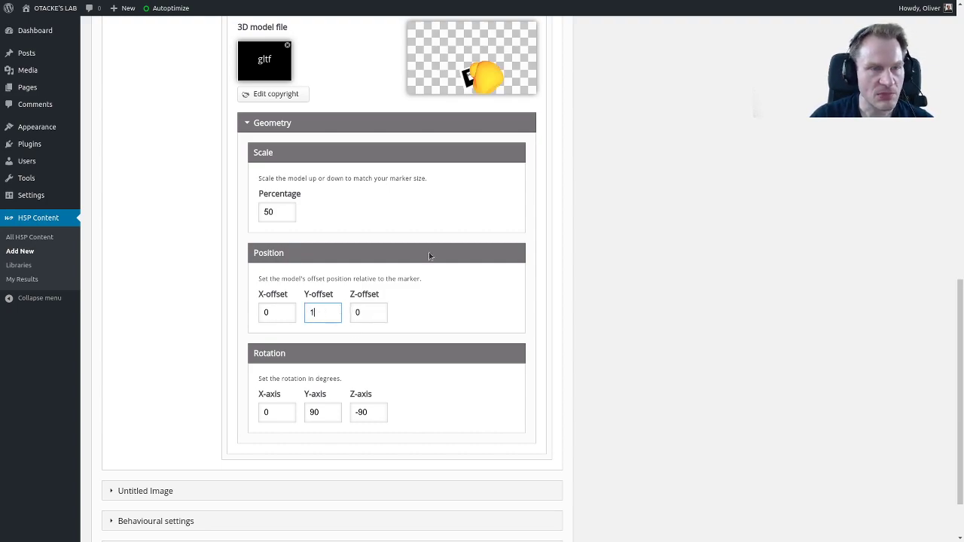
pyautogui.moveTo(470, 77)
pyautogui.mouseDown()
pyautogui.moveTo(509, 78)
pyautogui.moveTo(464, 115)
pyautogui.mouseUp()
pyautogui.press('Tab')
pyautogui.moveTo(473, 76)
pyautogui.mouseDown()
pyautogui.moveTo(479, 81)
pyautogui.moveTo(463, 89)
pyautogui.moveTo(476, 79)
pyautogui.mouseUp()
pyautogui.scroll(-1, 211, 188)
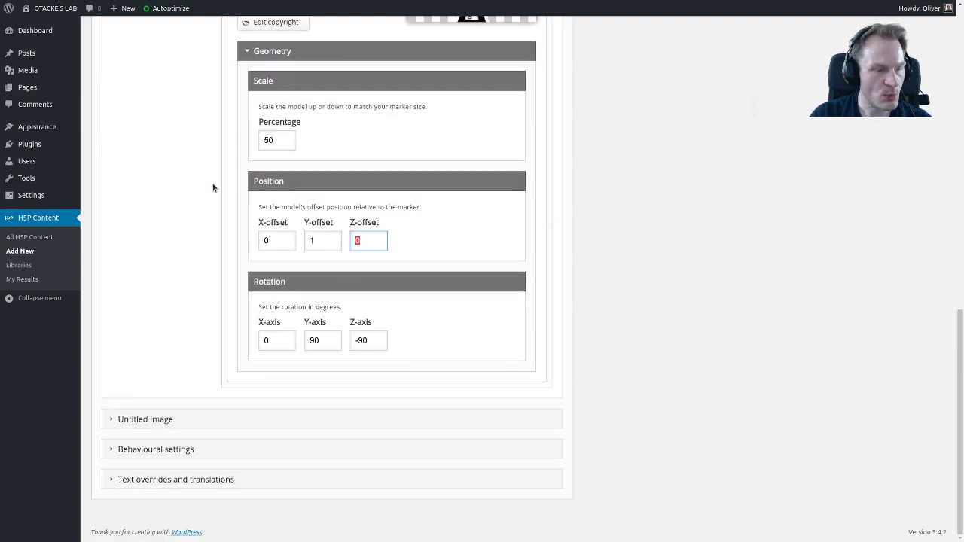
pyautogui.scroll(2, 210, 188)
pyautogui.scroll(6, 211, 188)
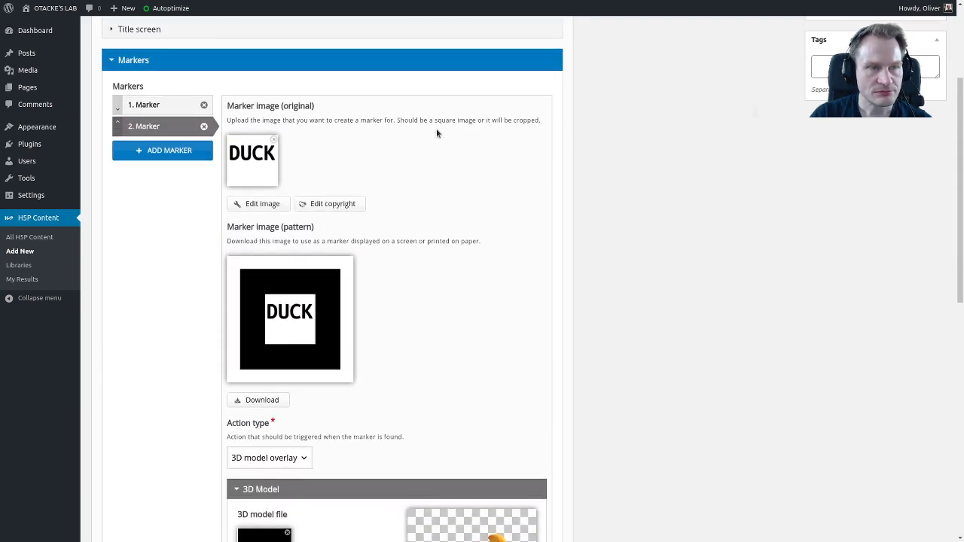
pyautogui.scroll(2, 655, 118)
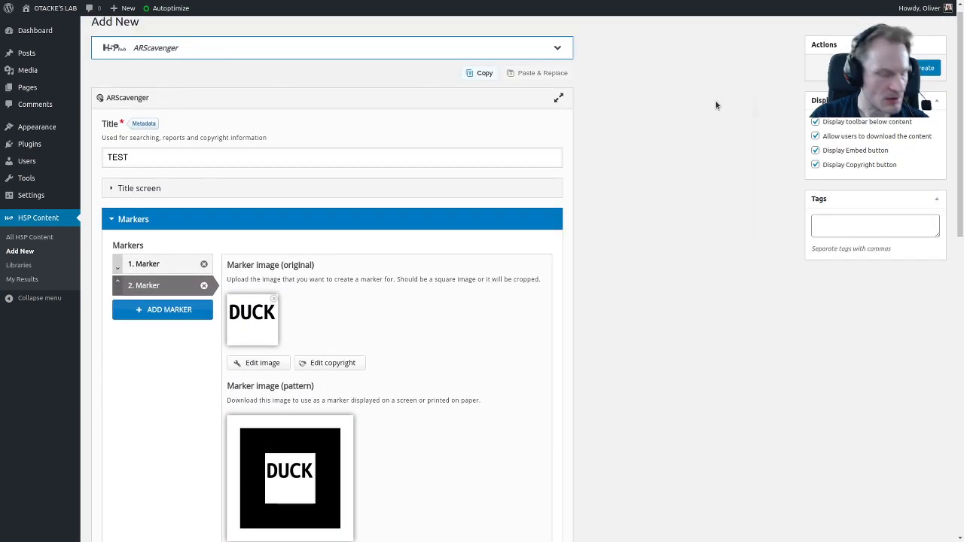